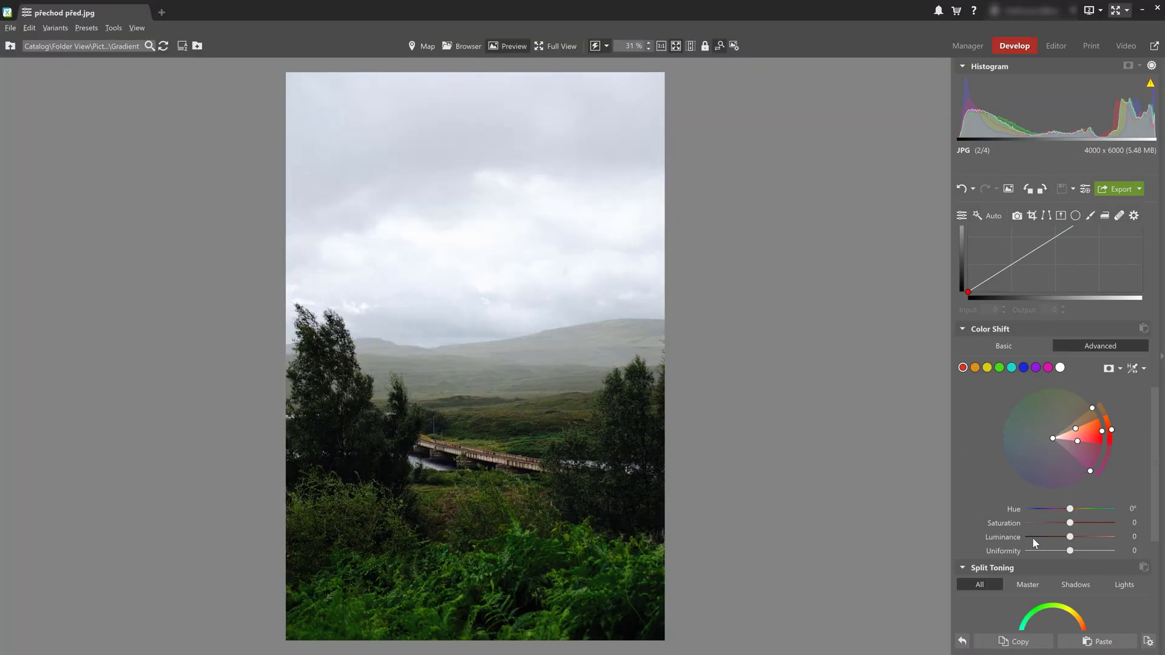
Try setting the green range's saturation to 70 and luminance to 60 in advanced Color Shift, and reset the adjustment.
{"action": "left_click", "coordinate": [961, 328]}
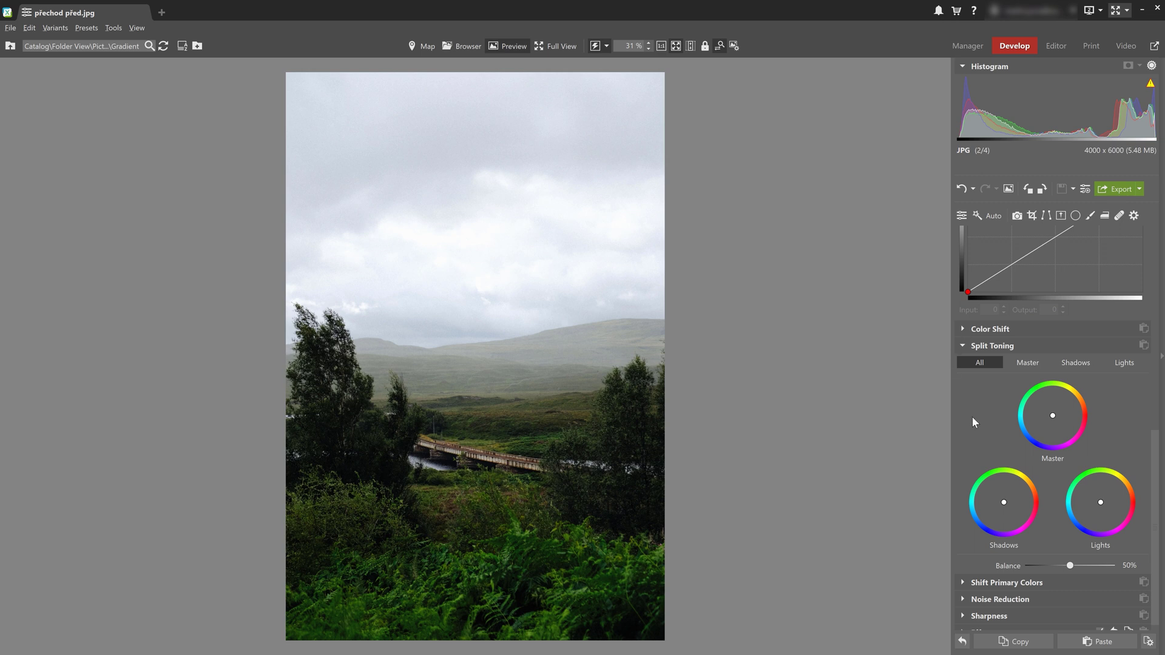
{"action": "scroll", "coordinate": [972, 416], "scroll_direction": "up", "scroll_amount": 2}
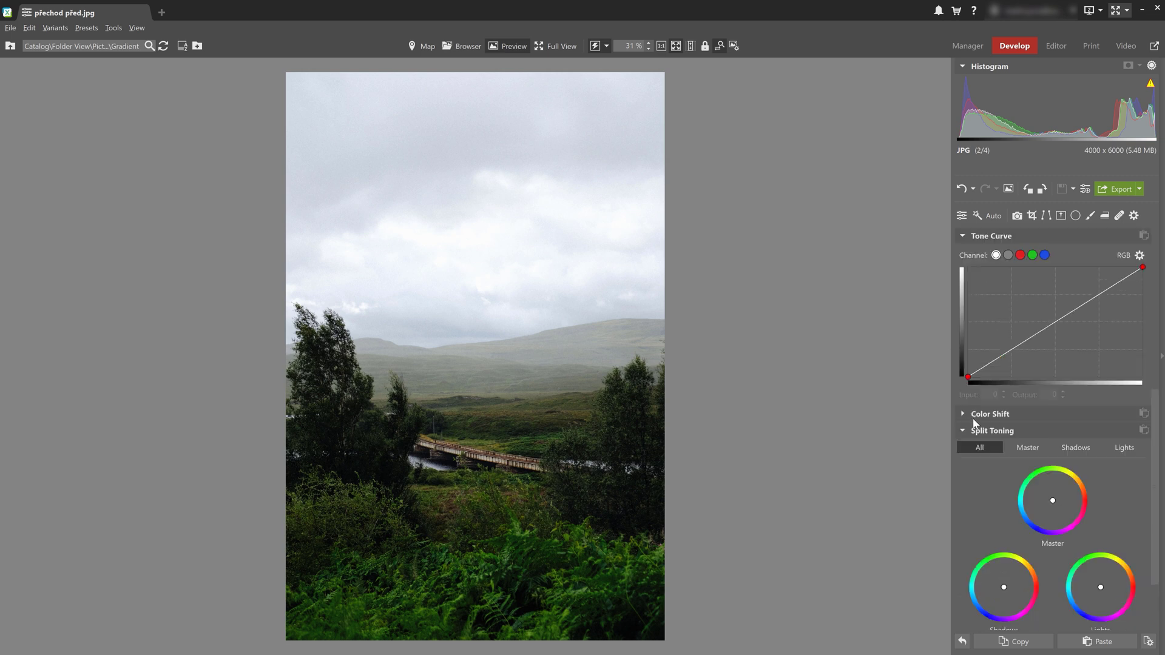
{"action": "left_click", "coordinate": [959, 416]}
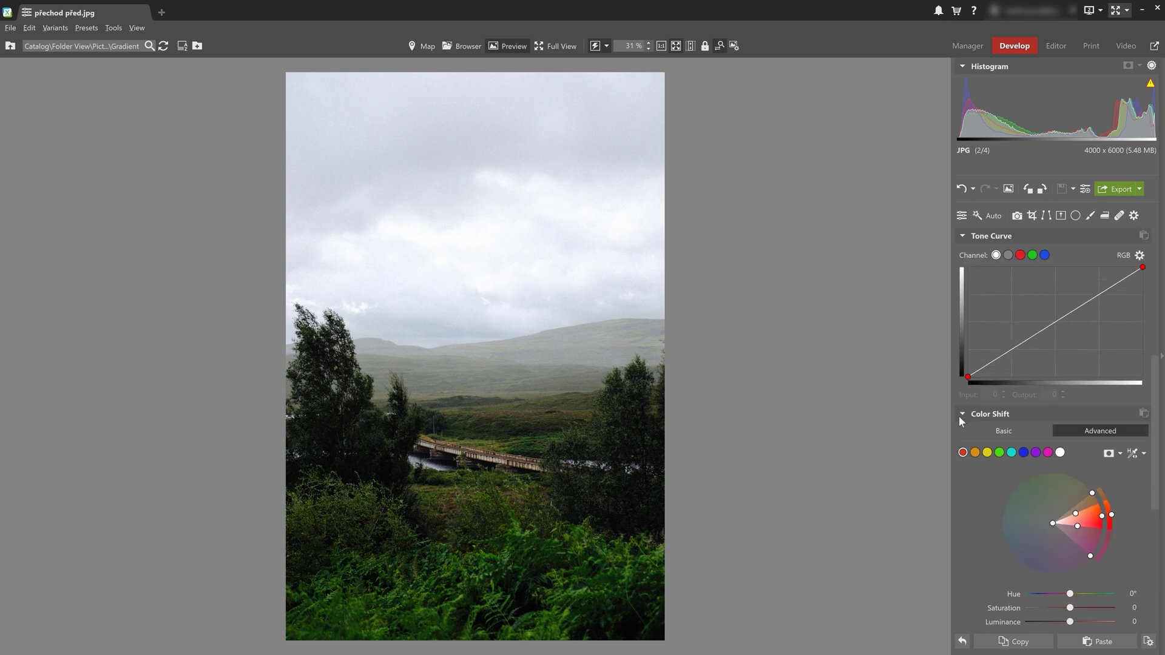
{"action": "left_click", "coordinate": [999, 453]}
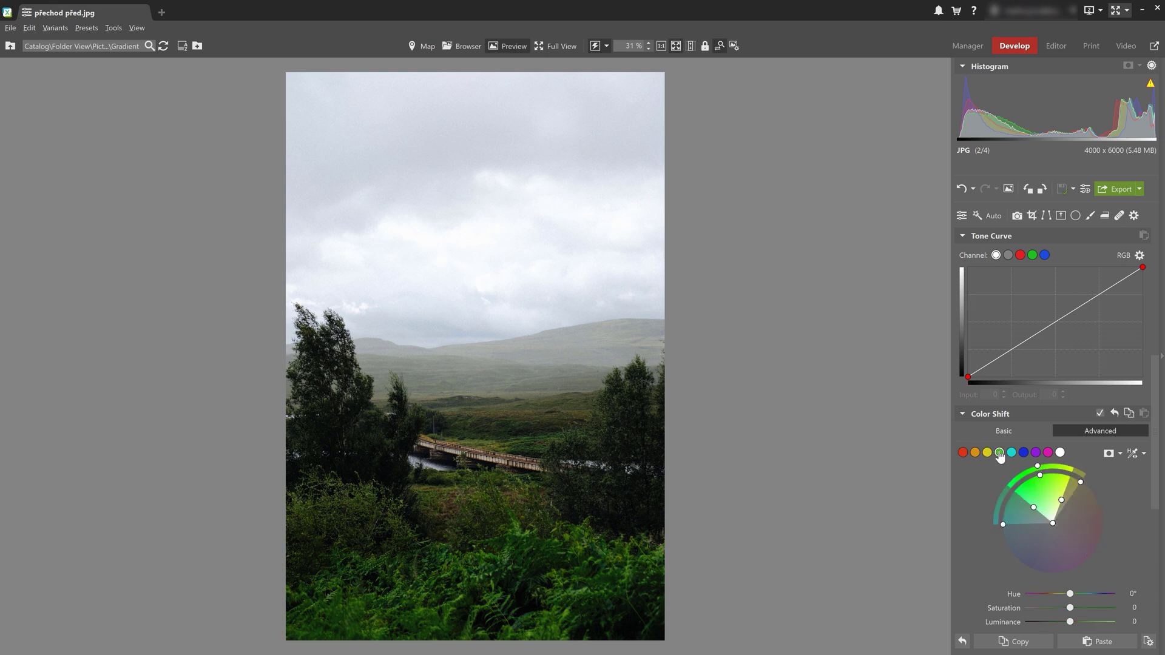
{"action": "left_click_drag", "start_coordinate": [1070, 608], "coordinate": [1094, 622]}
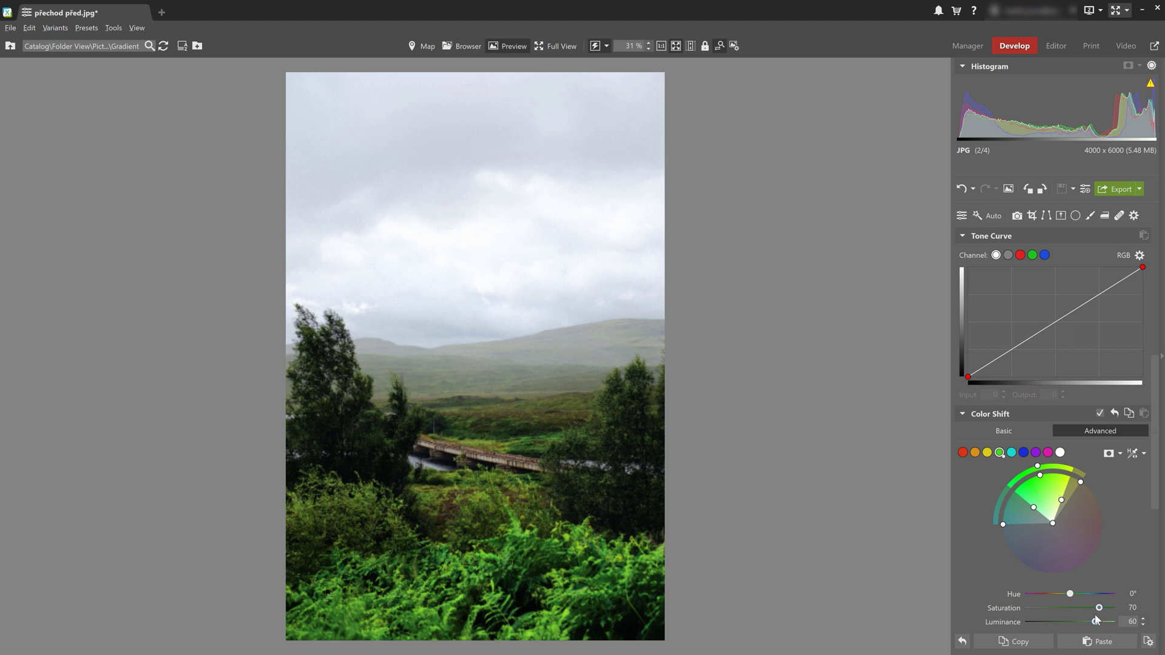
{"action": "left_click", "coordinate": [1115, 414]}
{"action": "left_click", "coordinate": [1051, 415]}
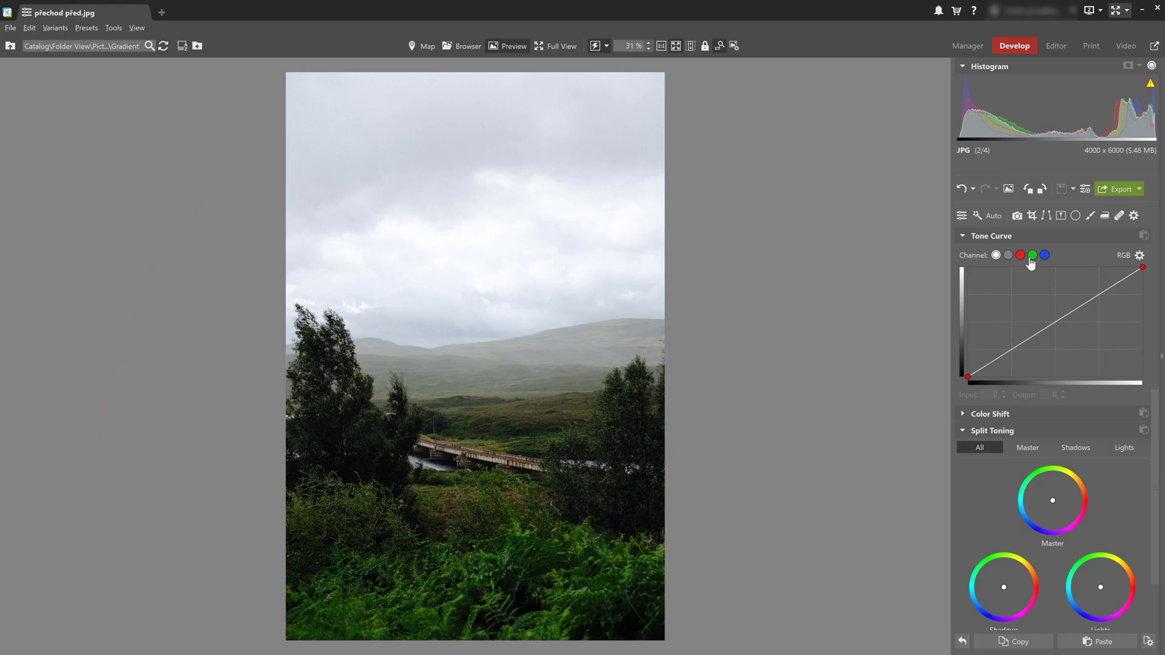
Try a green-channel tone curve with a point at input 188, output 202 and a midtone anchor at about 126/127, and reset it.
{"action": "left_click", "coordinate": [1032, 255]}
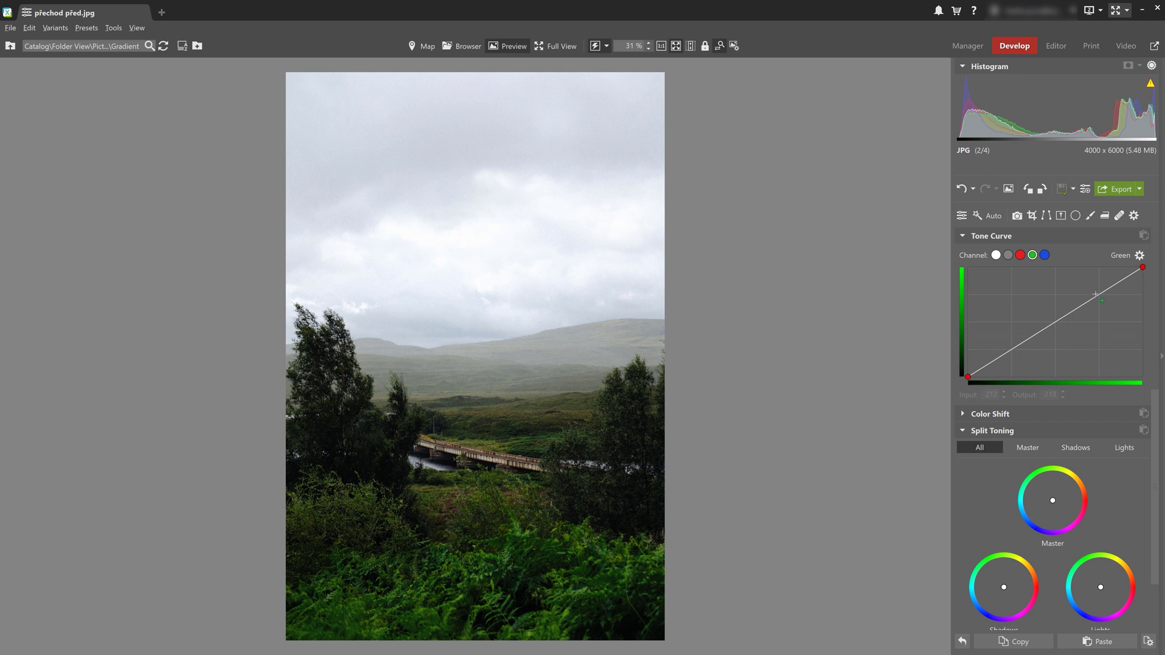
{"action": "left_click_drag", "start_coordinate": [1099, 297], "coordinate": [1097, 289]}
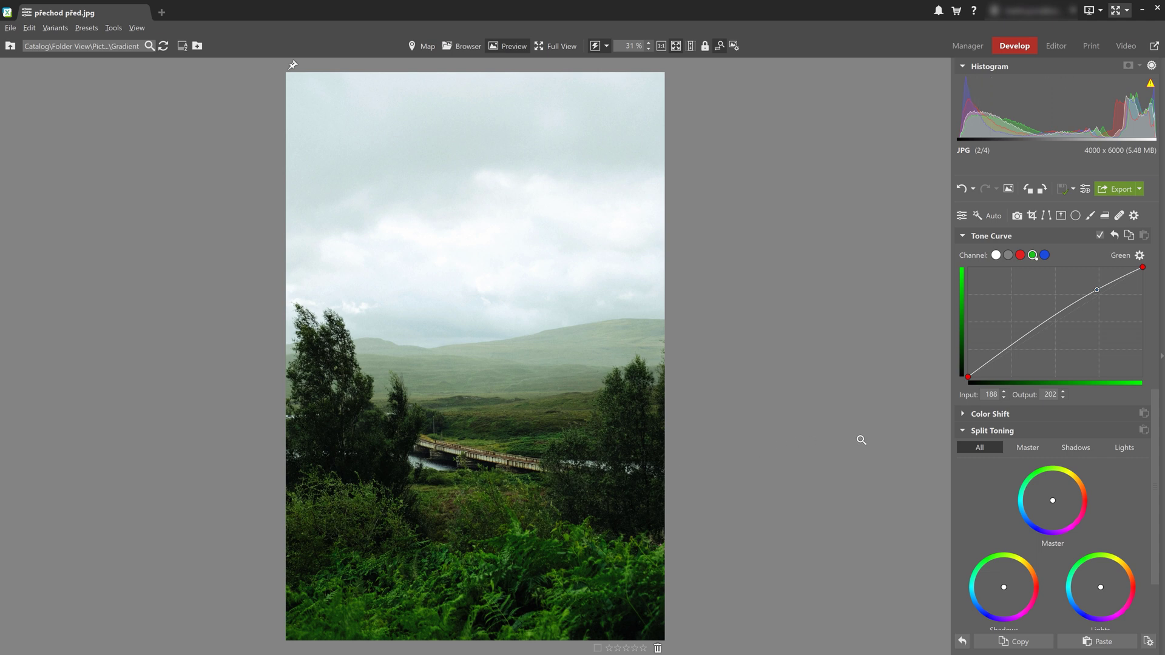
{"action": "left_click_drag", "start_coordinate": [1049, 318], "coordinate": [1054, 322]}
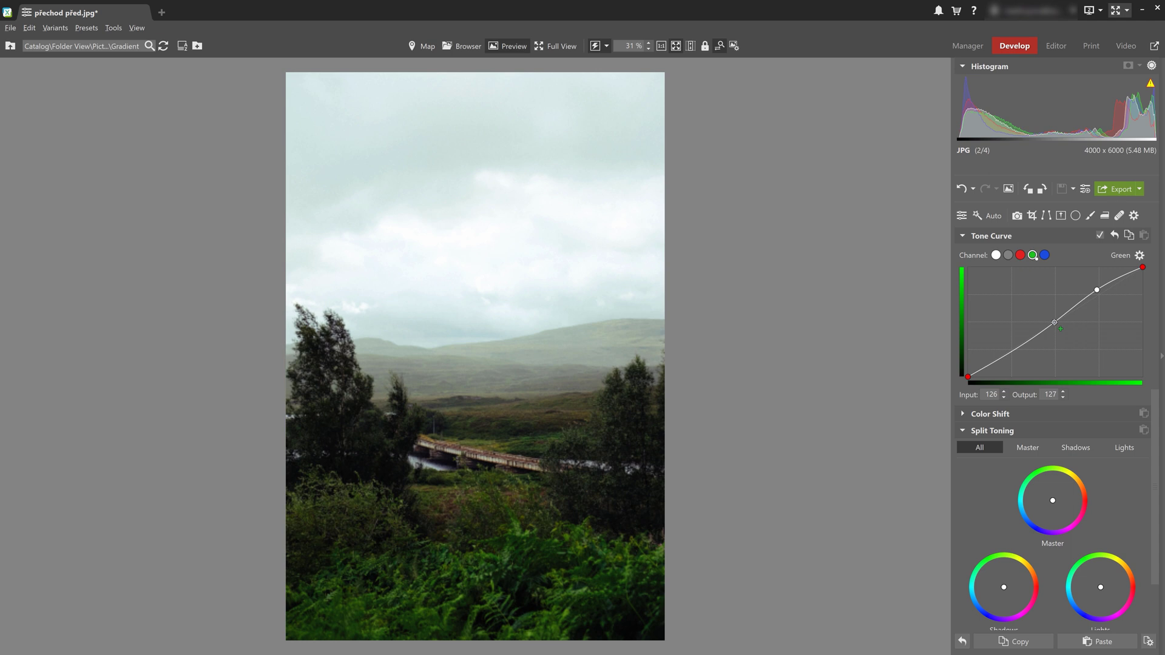
{"action": "left_click_drag", "start_coordinate": [1054, 322], "coordinate": [1053, 322]}
{"action": "left_click", "coordinate": [1115, 236]}
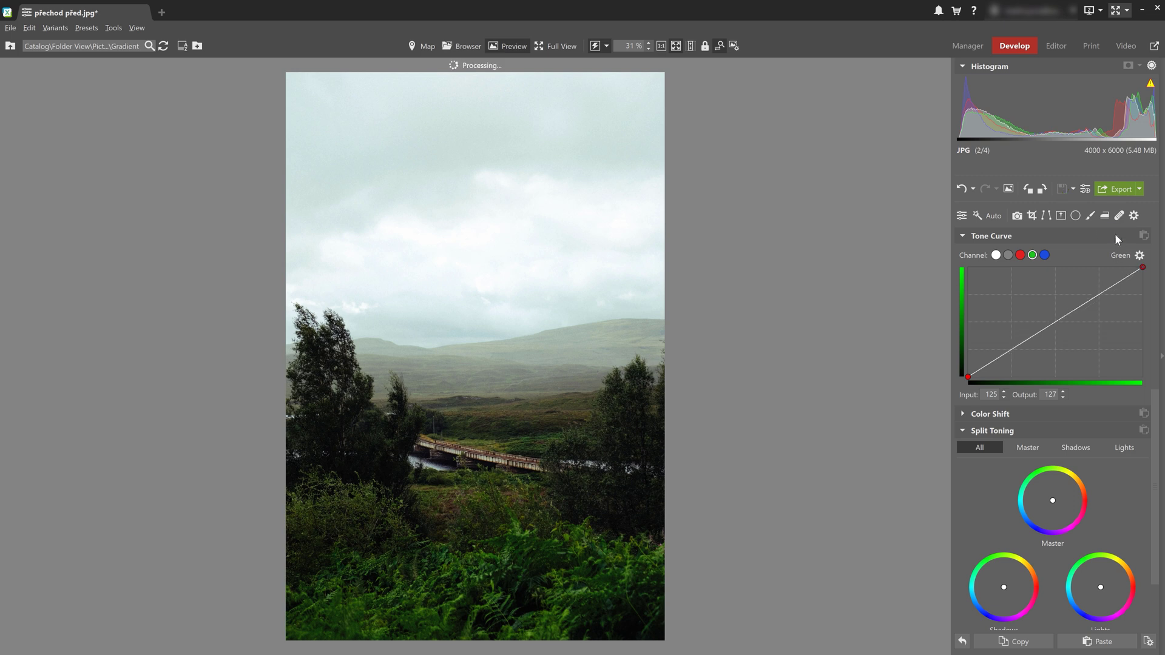
Try tinting the photo's highlights green with the Lights color wheel in Split Toning.
{"action": "scroll", "coordinate": [1119, 388], "scroll_direction": "down", "scroll_amount": 2}
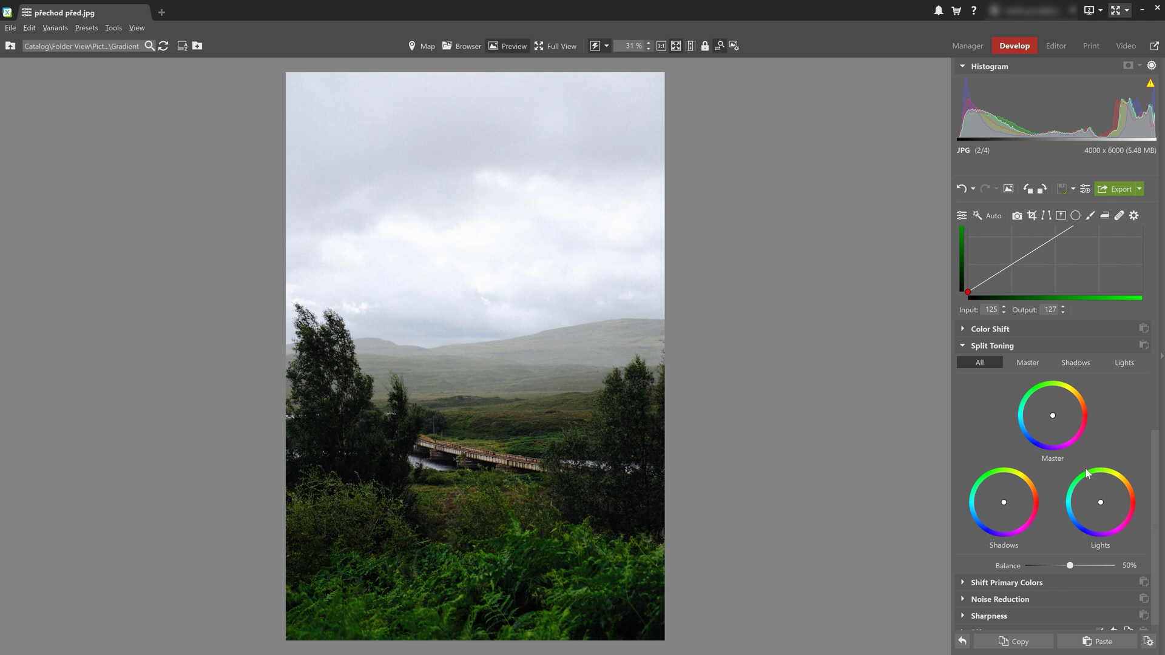
{"action": "left_click_drag", "start_coordinate": [1100, 507], "coordinate": [1096, 494]}
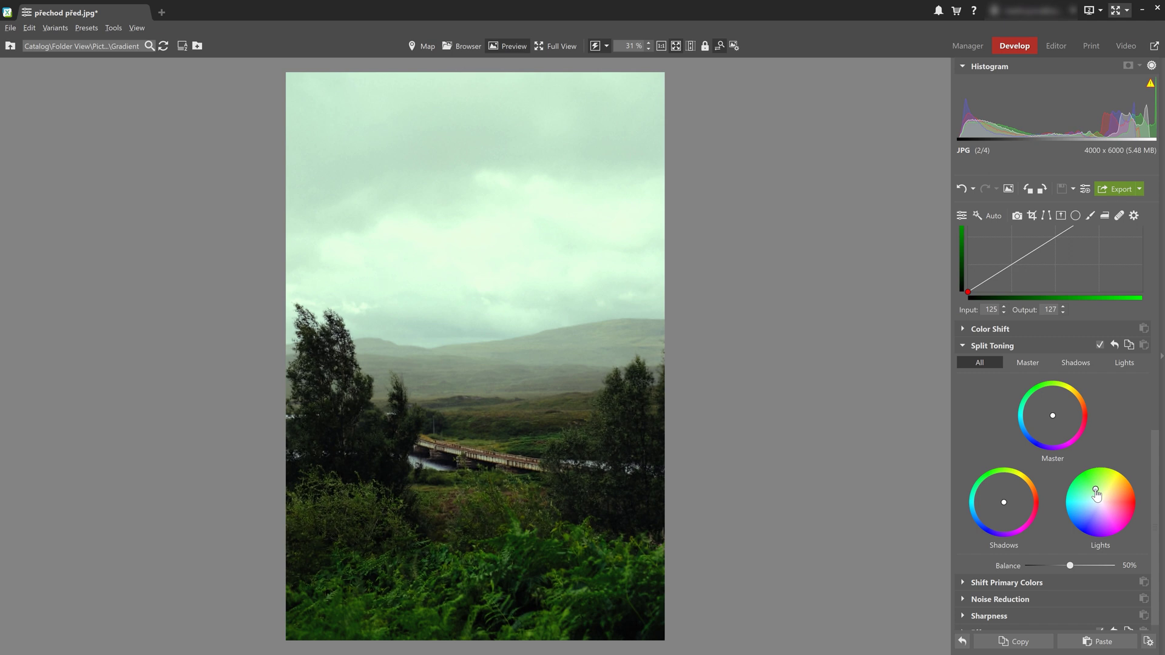
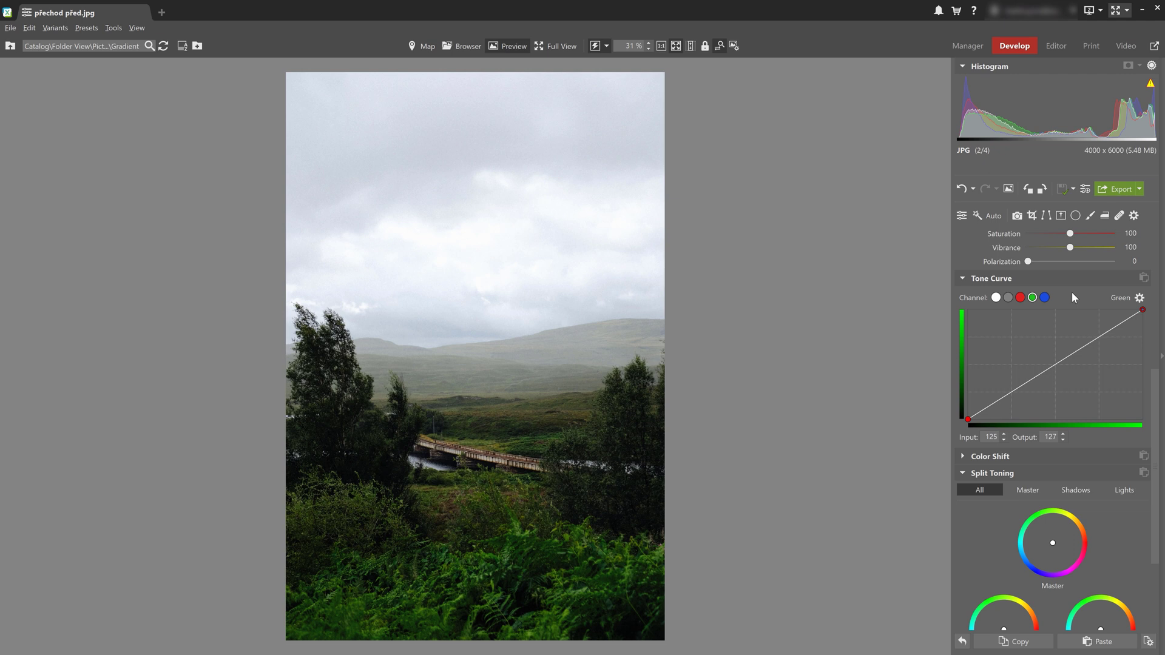
Try lowering the blue-channel tone curve in the lights to input 203, output 172, and reset the curve.
{"action": "left_click", "coordinate": [1045, 298]}
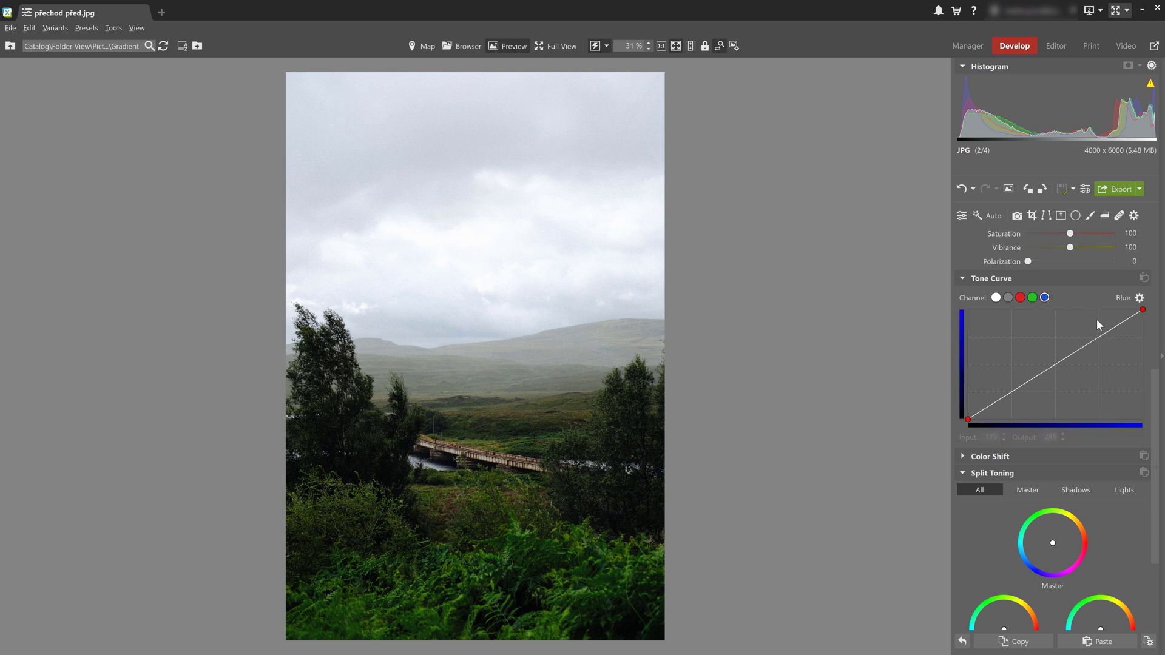
{"action": "left_click_drag", "start_coordinate": [1097, 337], "coordinate": [1107, 346]}
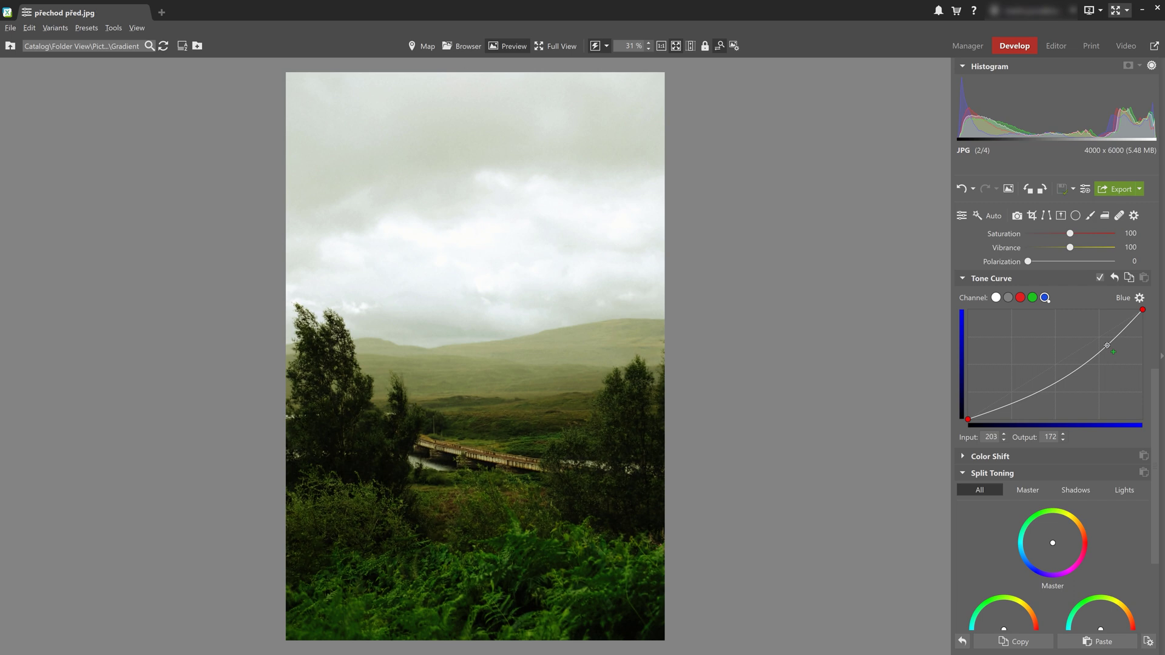
{"action": "left_click", "coordinate": [1115, 278]}
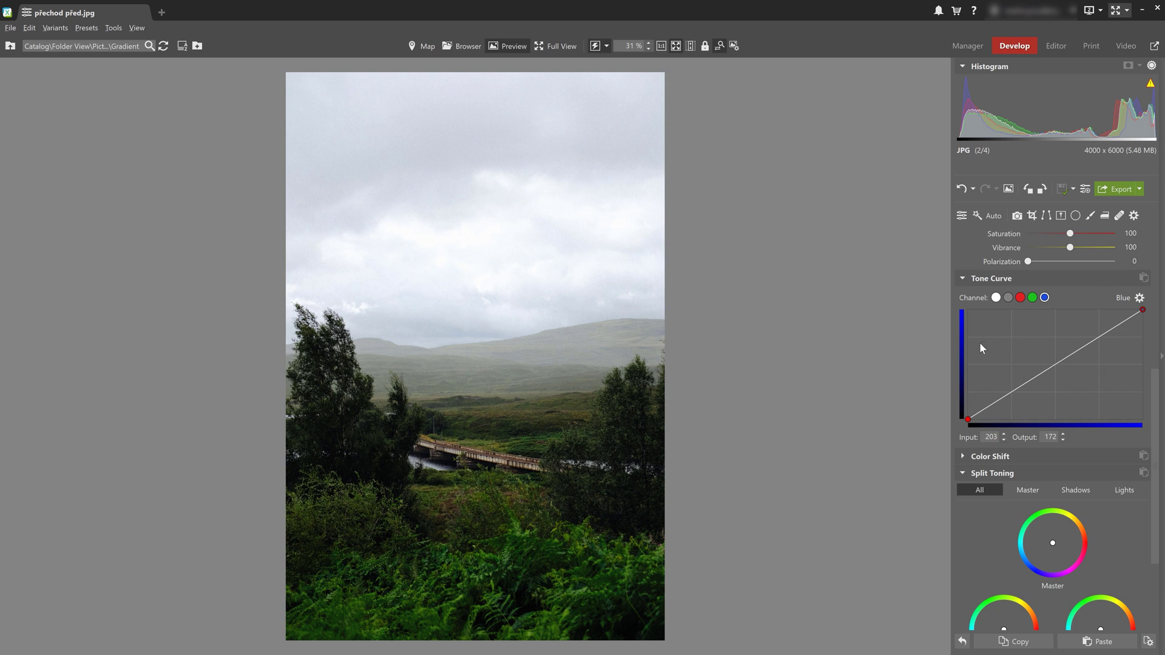
Open přechod před_magenta.jpg, try raising its green-channel tone curve to input 182, output 199, and reset the curve.
{"action": "mouse_move", "coordinate": [546, 653]}
{"action": "left_click", "coordinate": [265, 606]}
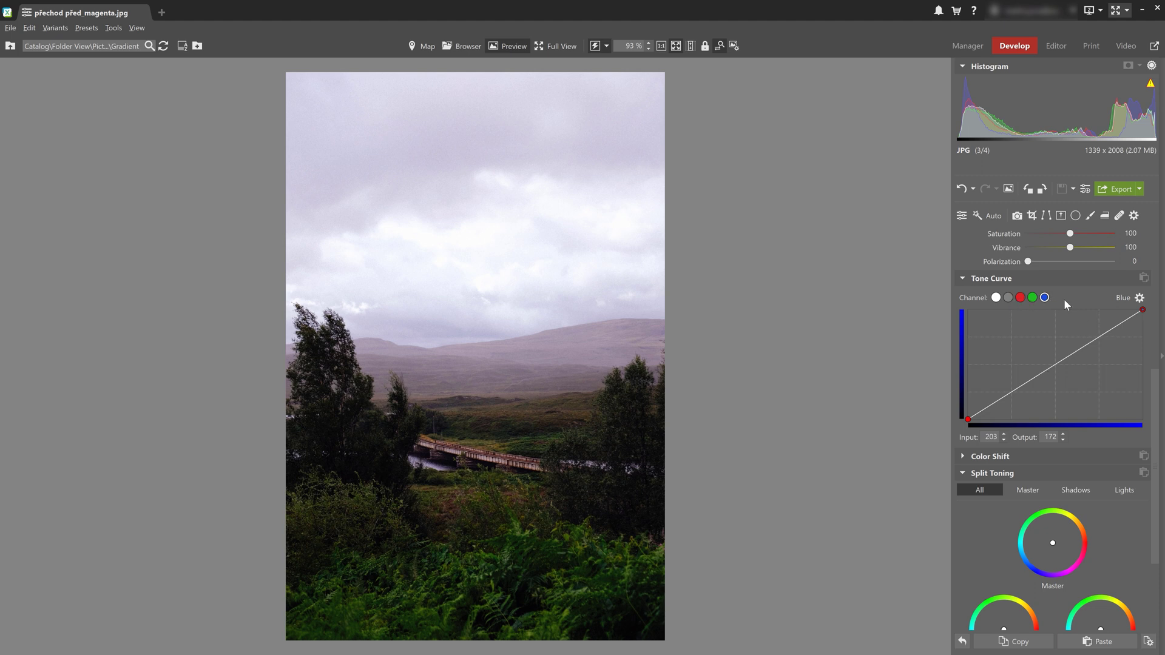
{"action": "left_click", "coordinate": [1032, 298]}
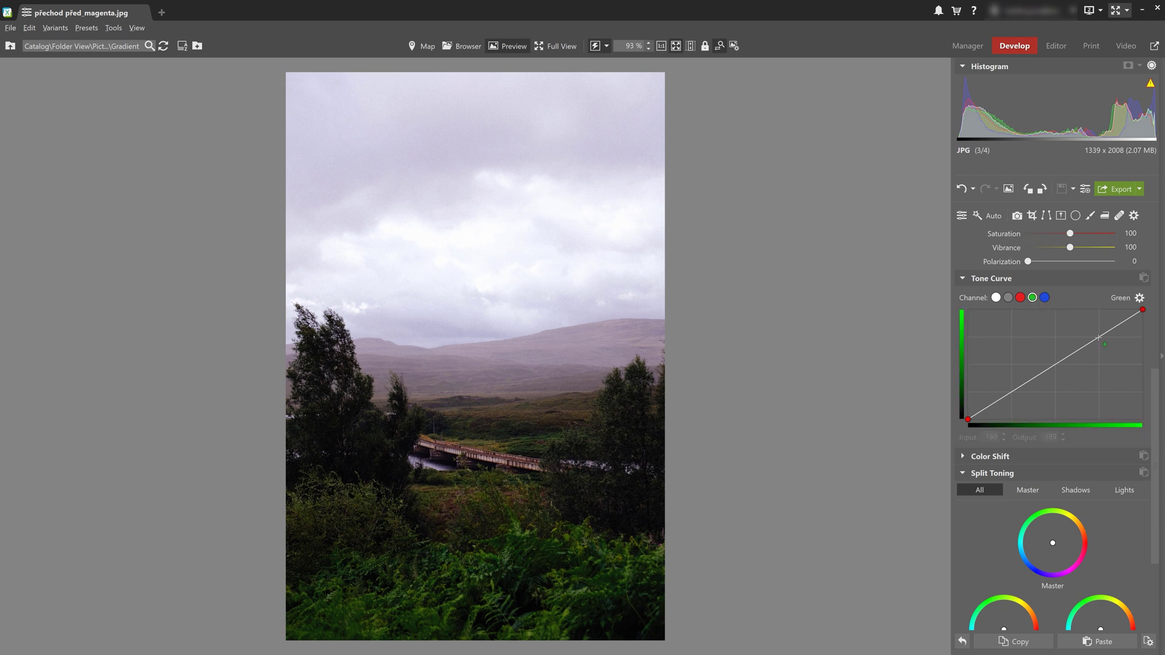
{"action": "left_click_drag", "start_coordinate": [1099, 338], "coordinate": [1093, 334]}
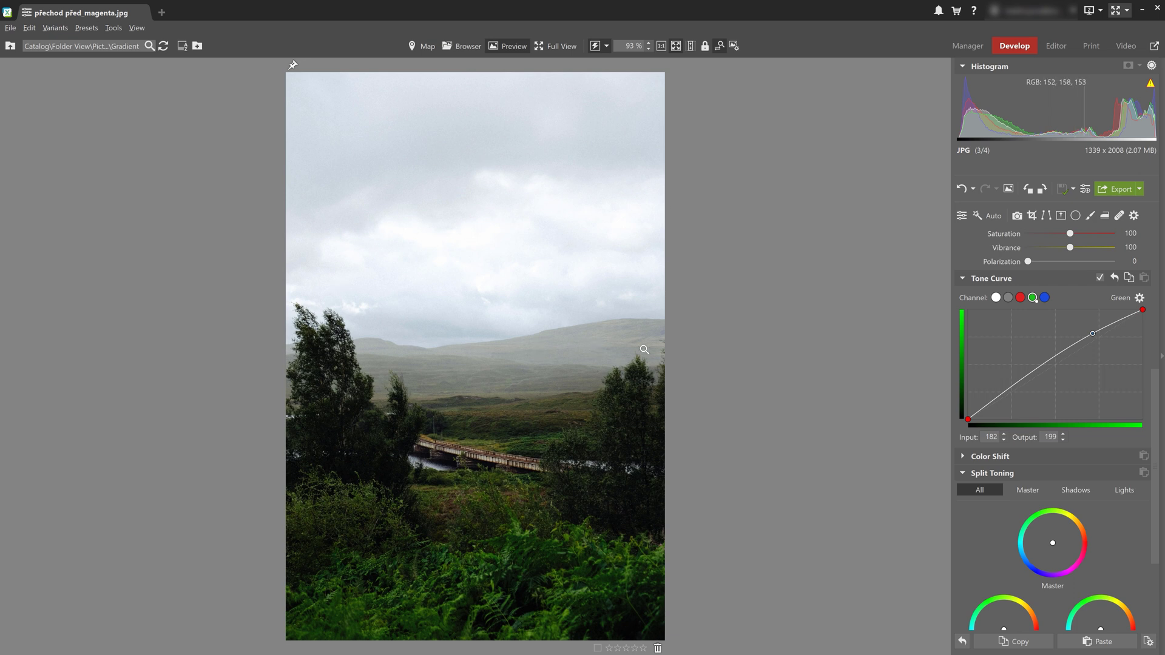
{"action": "left_click", "coordinate": [1113, 278]}
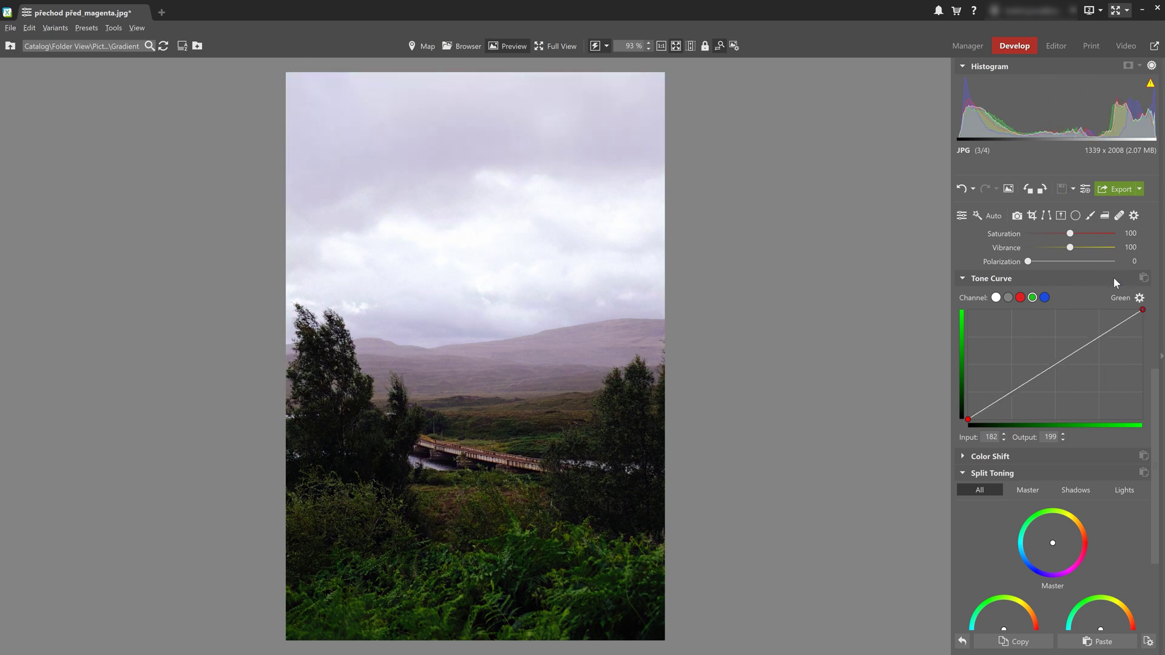
Shift the magenta-tinted photo's highlights toward green-cyan with the Lights color wheel in Split Toning.
{"action": "left_click_drag", "start_coordinate": [1153, 413], "coordinate": [1161, 486]}
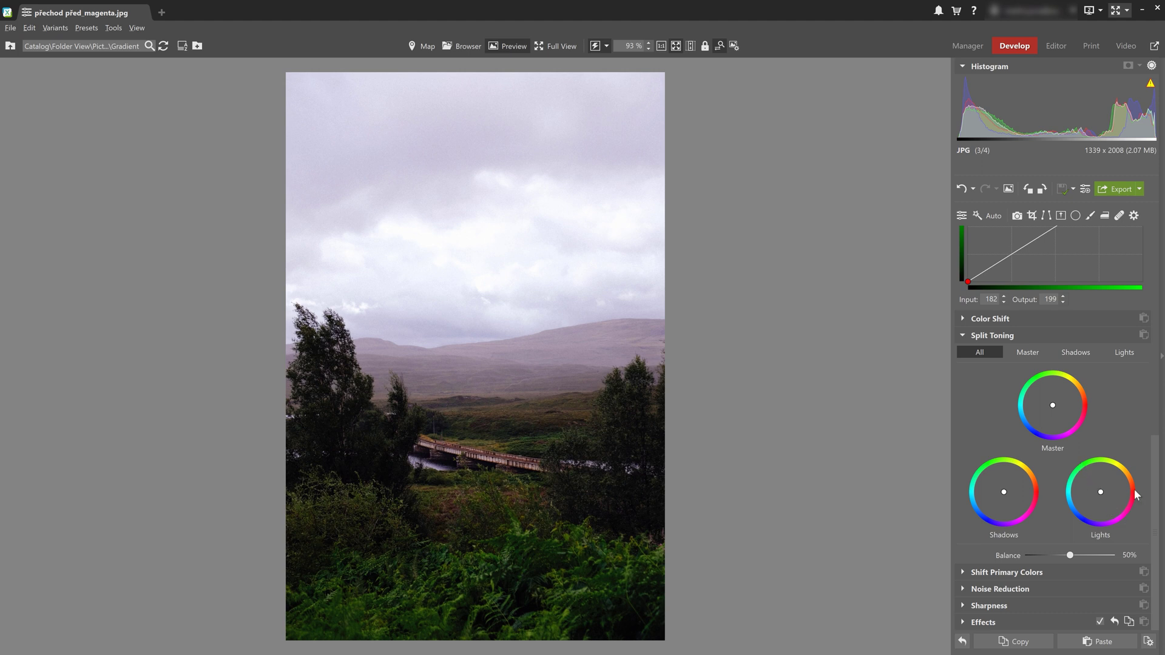
{"action": "left_click", "coordinate": [1101, 495]}
{"action": "left_click_drag", "start_coordinate": [1102, 496], "coordinate": [1091, 485]}
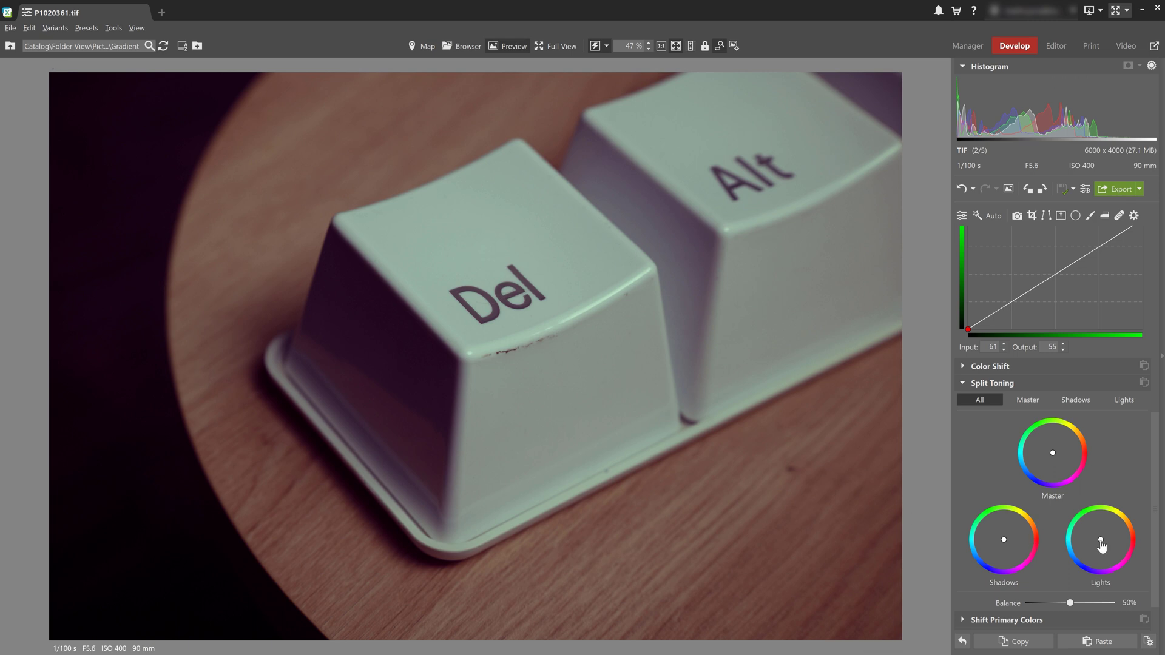
Split-tone the keyboard keys photo with its lights slightly toward magenta and its shadows toward green-cyan, and save the changes.
{"action": "left_click_drag", "start_coordinate": [1101, 545], "coordinate": [1106, 552]}
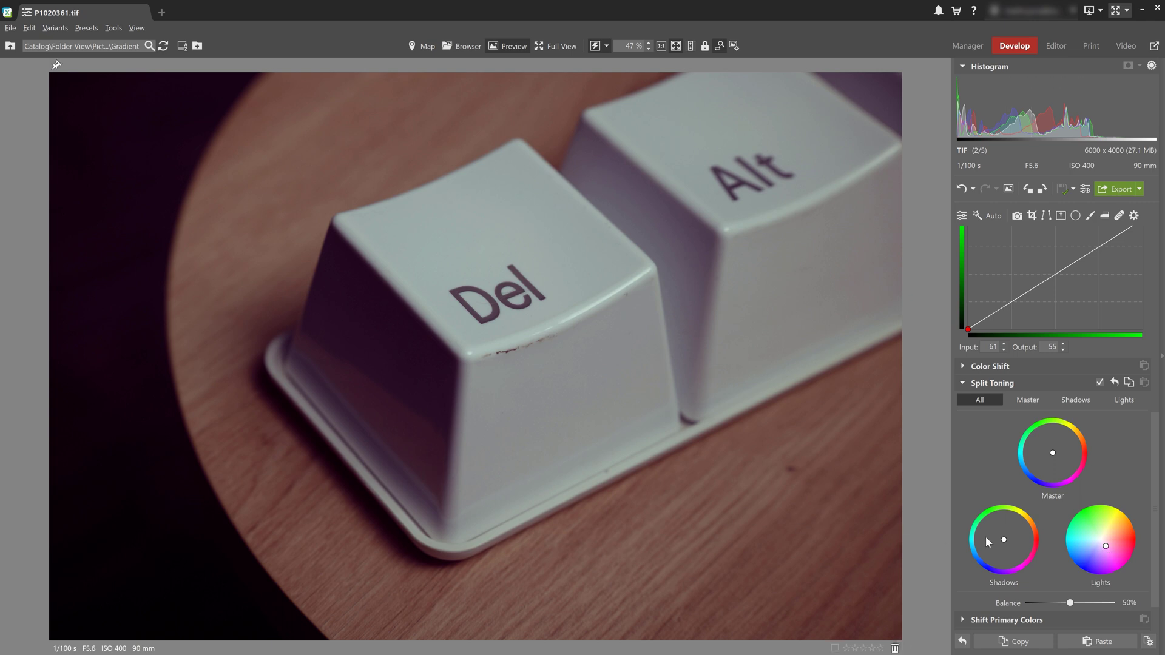
{"action": "left_click_drag", "start_coordinate": [1005, 544], "coordinate": [995, 538]}
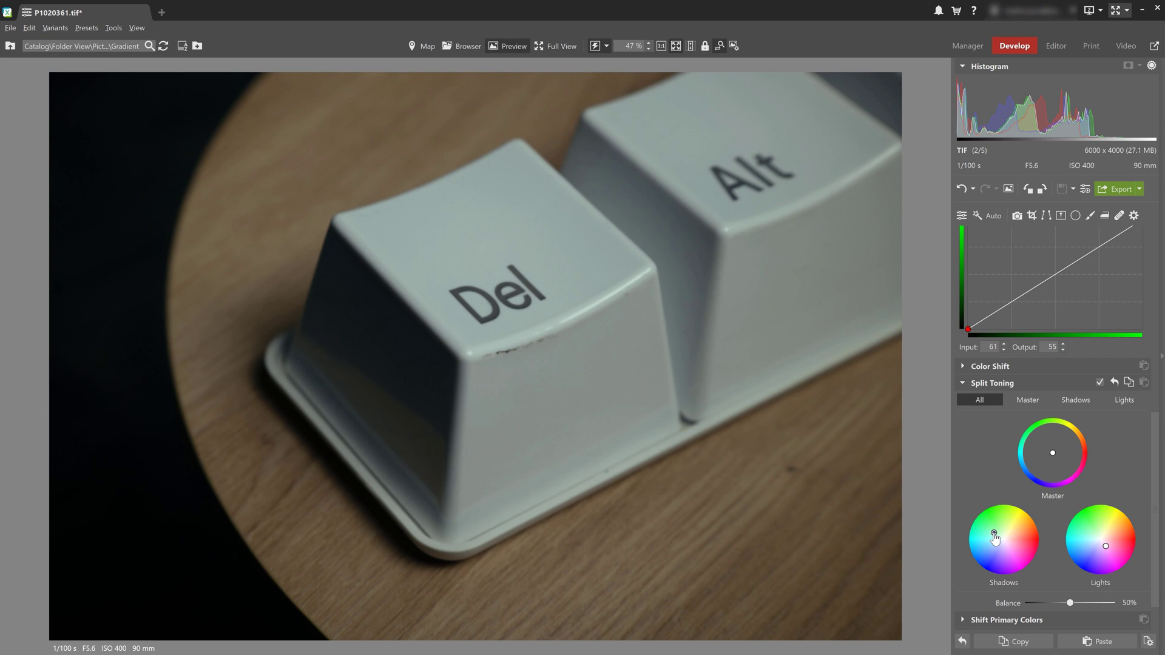
{"action": "key", "text": "ctrl+s"}
Shape the green-channel tone curve with its black point at input 12, output 0 and points at 66/61 and 35/30.
{"action": "left_click", "coordinate": [1011, 303]}
{"action": "left_click_drag", "start_coordinate": [968, 329], "coordinate": [977, 338]}
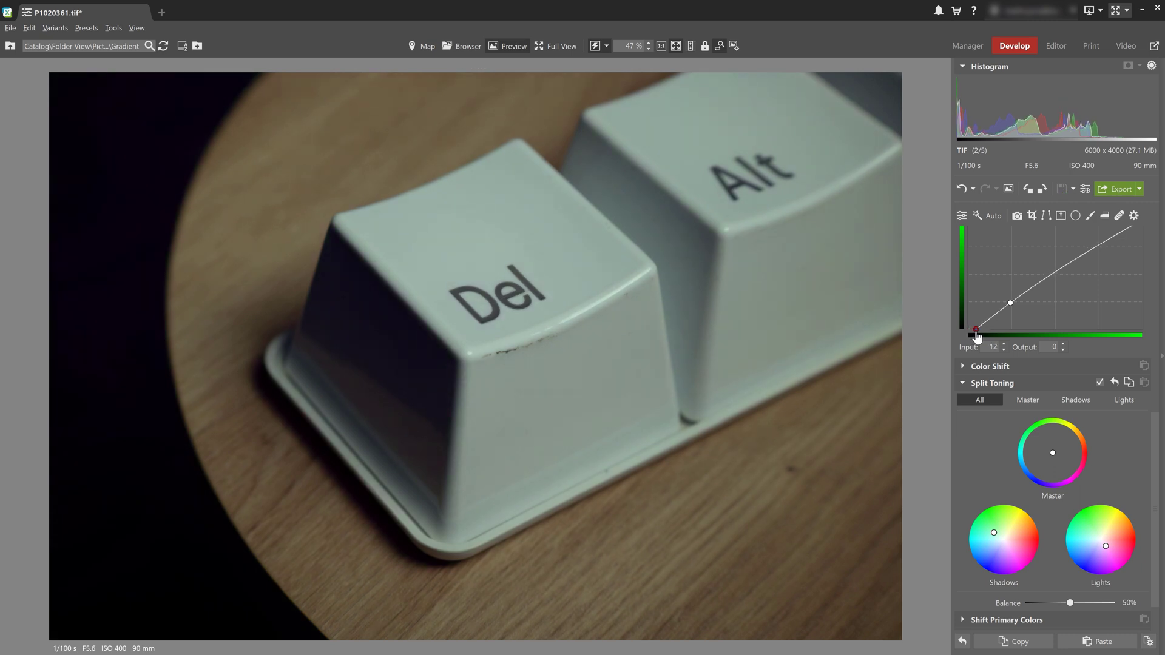
{"action": "left_click_drag", "start_coordinate": [1011, 303], "coordinate": [1013, 304]}
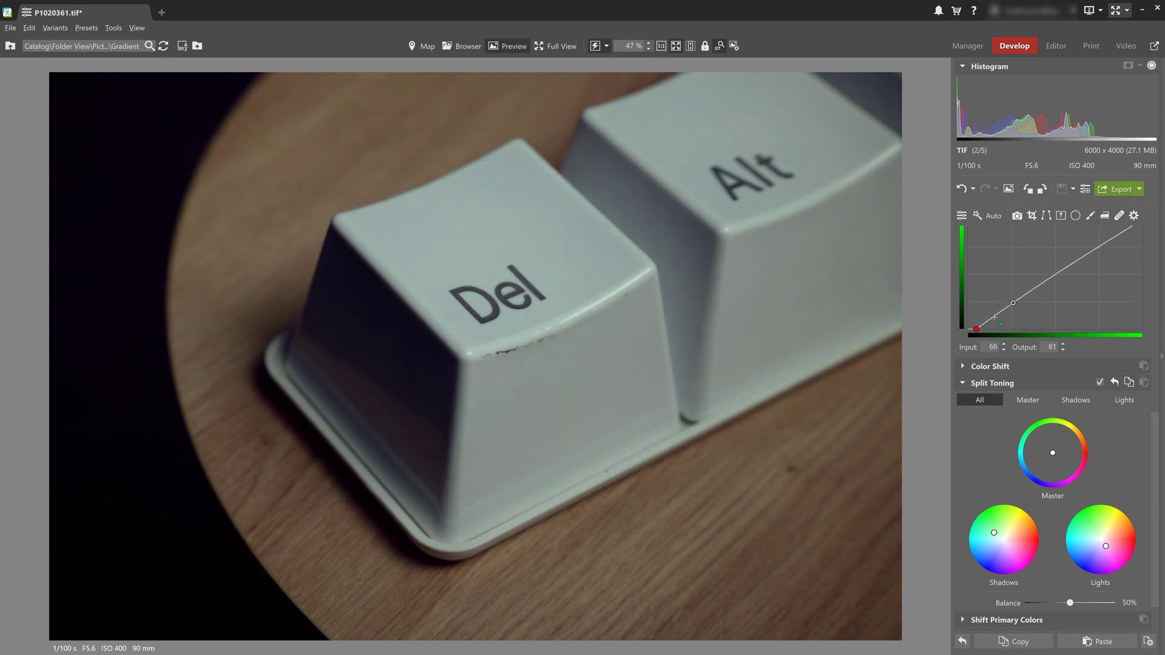
{"action": "left_click_drag", "start_coordinate": [992, 317], "coordinate": [992, 319]}
{"action": "left_click_drag", "start_coordinate": [992, 319], "coordinate": [992, 316]}
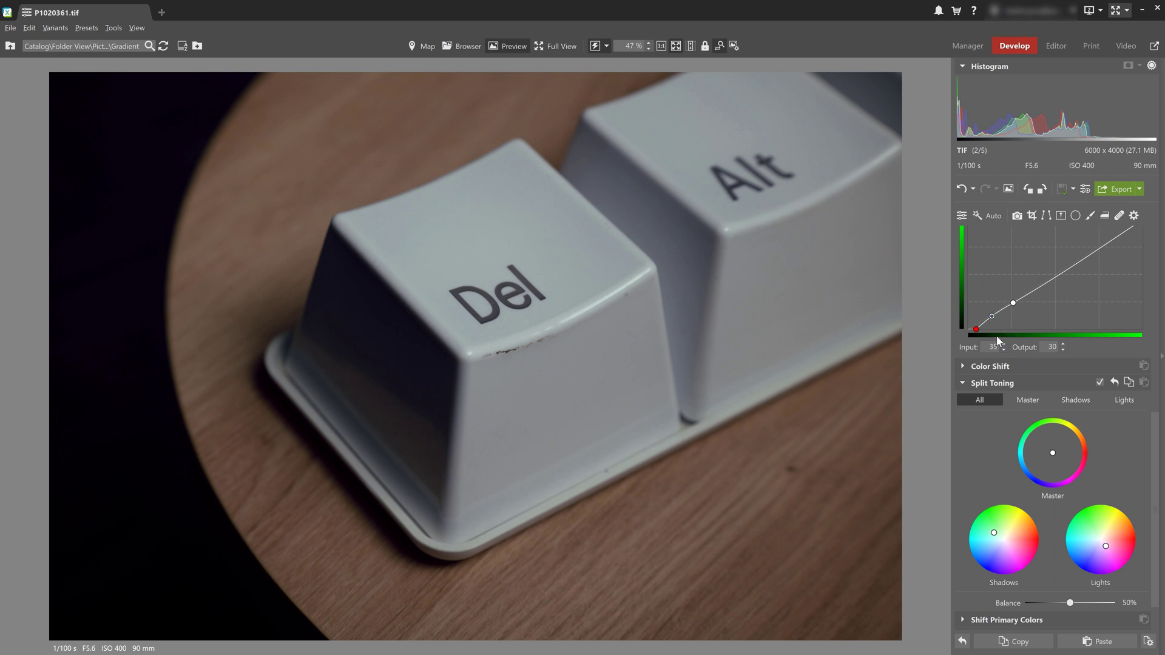
Compare the edited keyboard keys photo with its original by switching the original view on and off repeatedly.
{"action": "left_click", "coordinate": [1009, 190]}
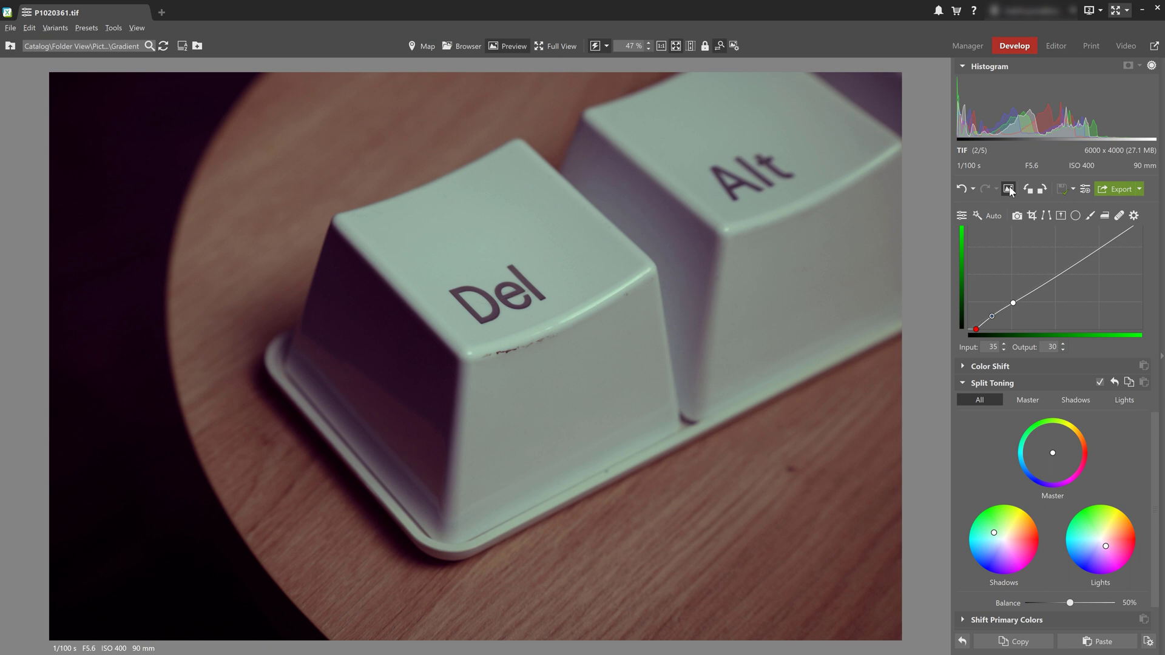
{"action": "left_click", "coordinate": [1009, 189]}
{"action": "left_click", "coordinate": [1009, 189]}
{"action": "left_click", "coordinate": [1008, 189]}
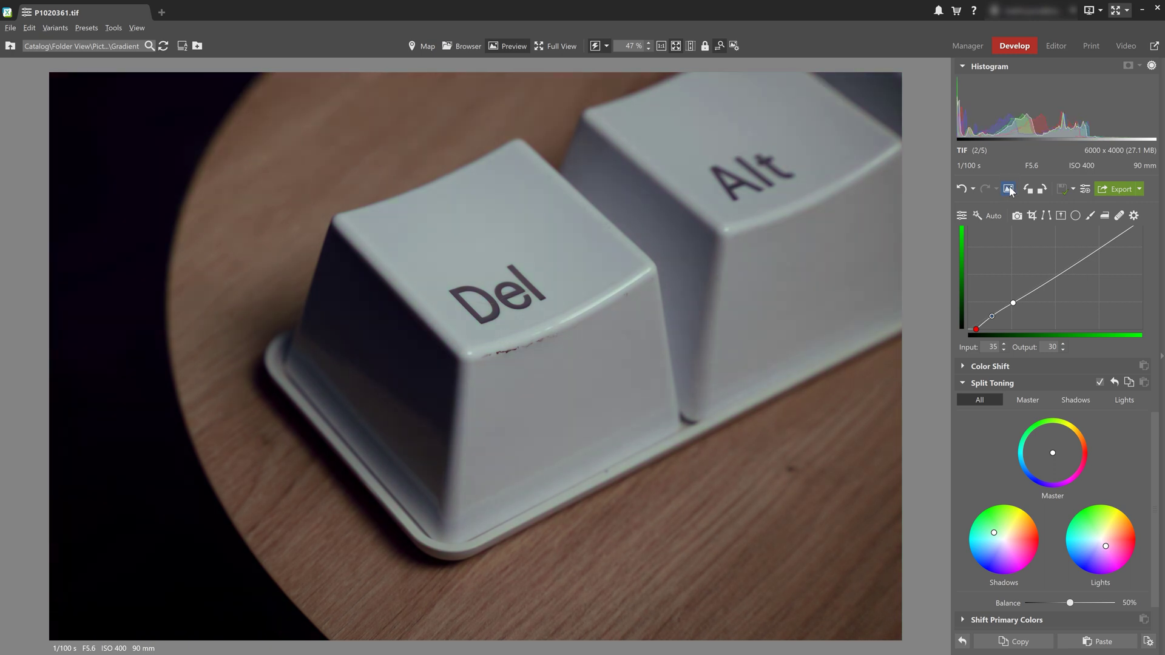